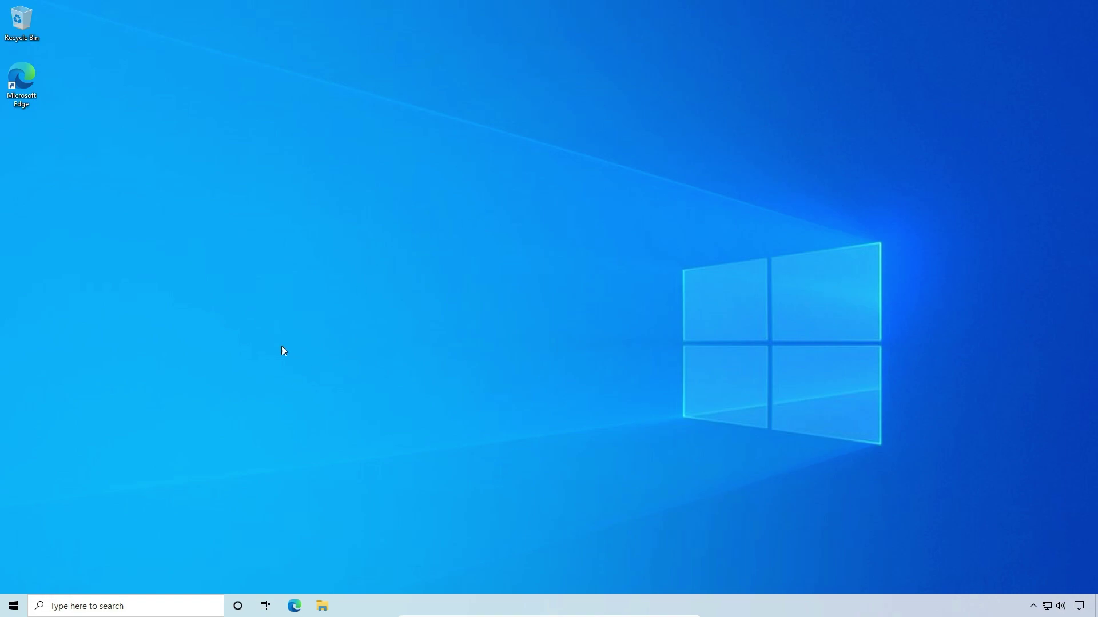
Launch Microsoft Edge from the taskbar and maximize its window
click(14, 606)
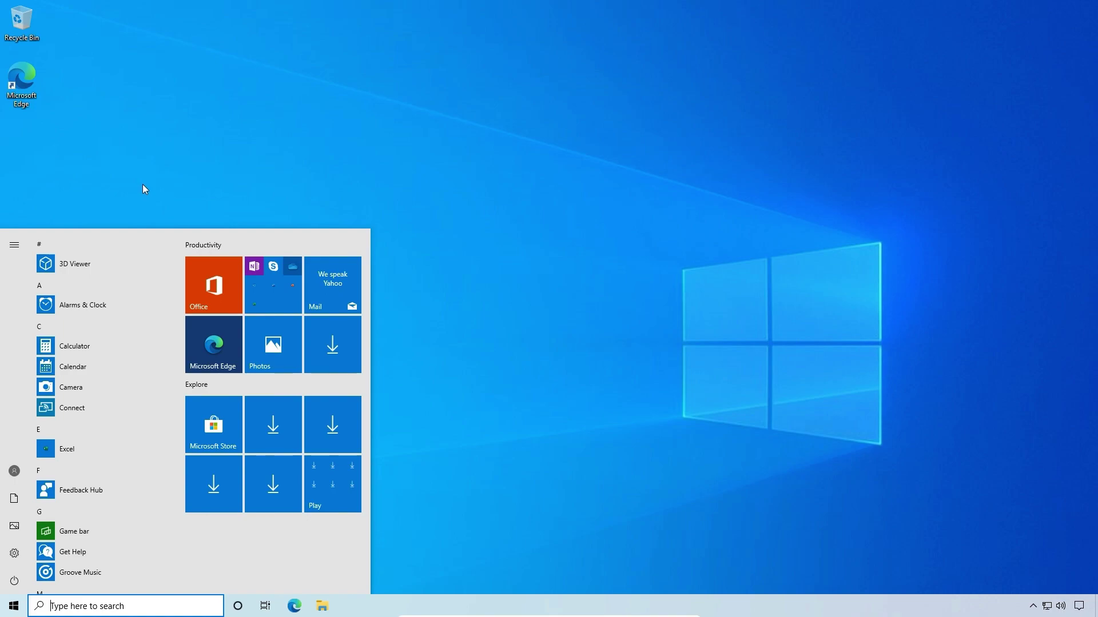
click(375, 180)
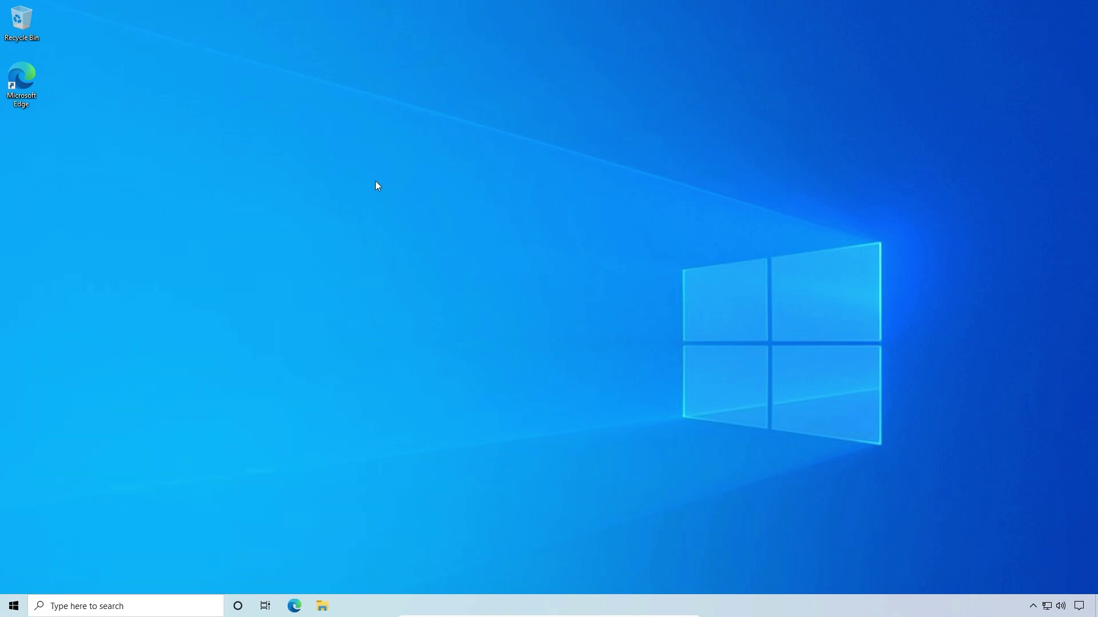
click(295, 607)
click(502, 15)
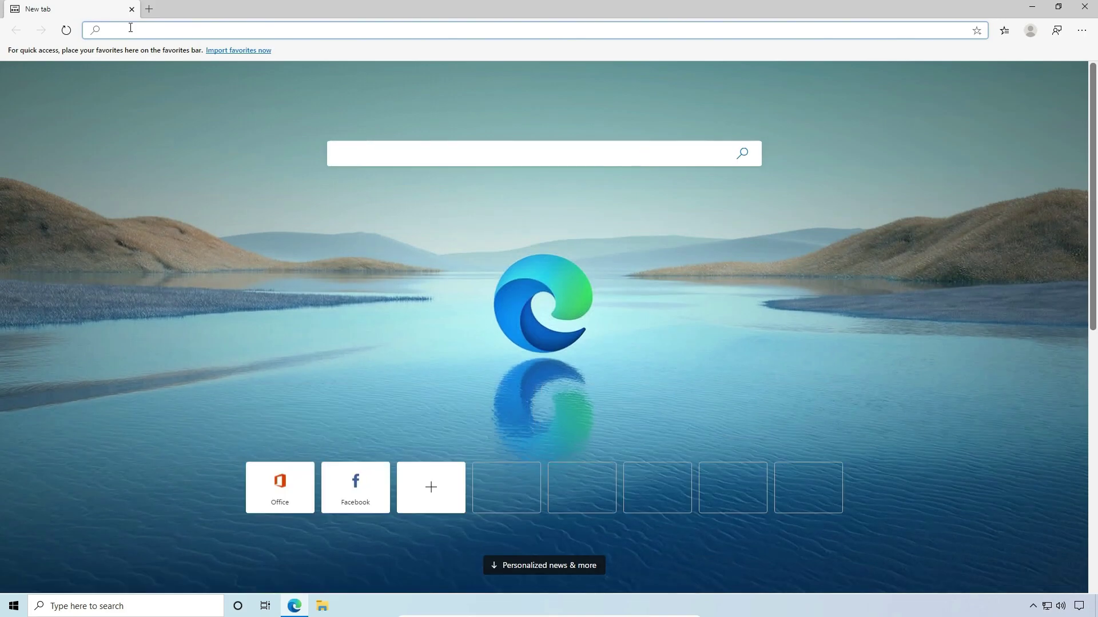
Load the copied open-shell.github.io link and select the 'Reborn of Classic Shell' subtitle and page address
right_click(130, 27)
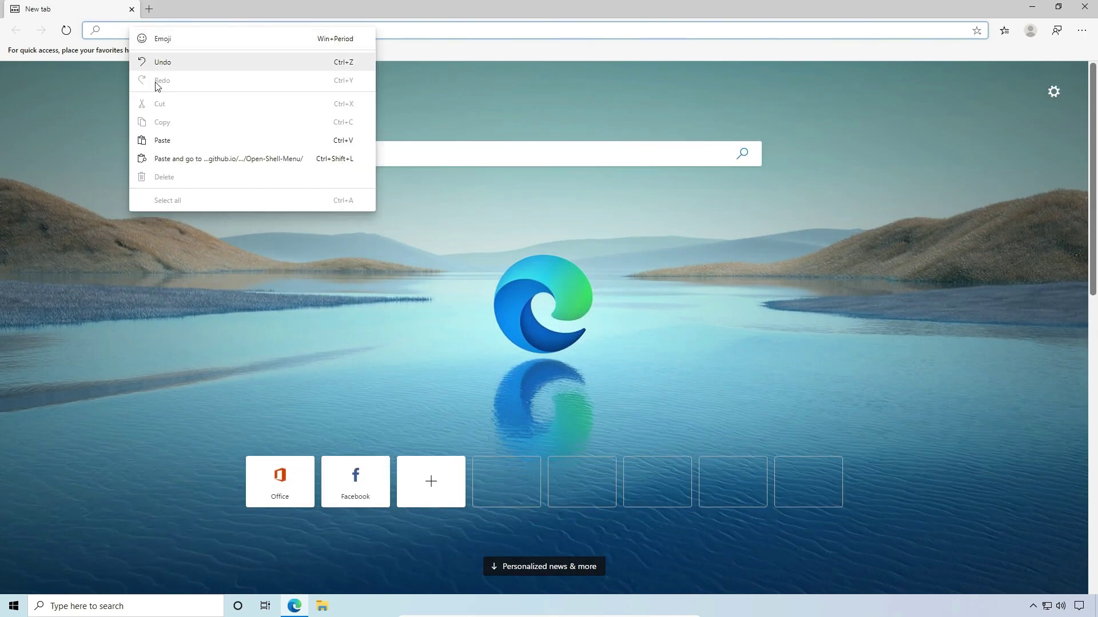
click(228, 159)
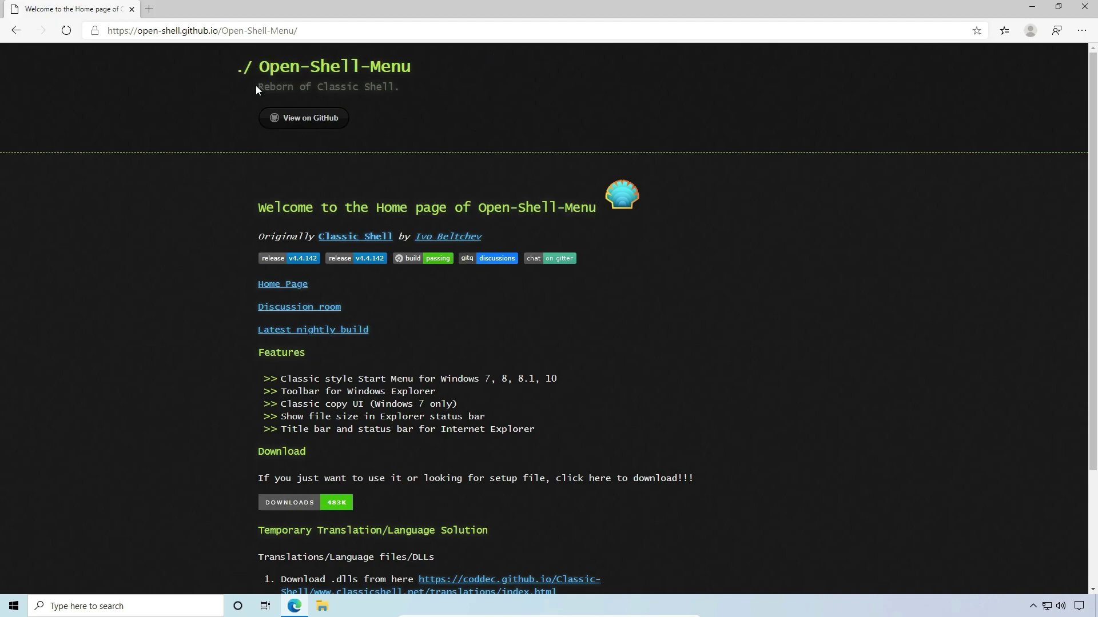
drag(258, 87, 394, 87)
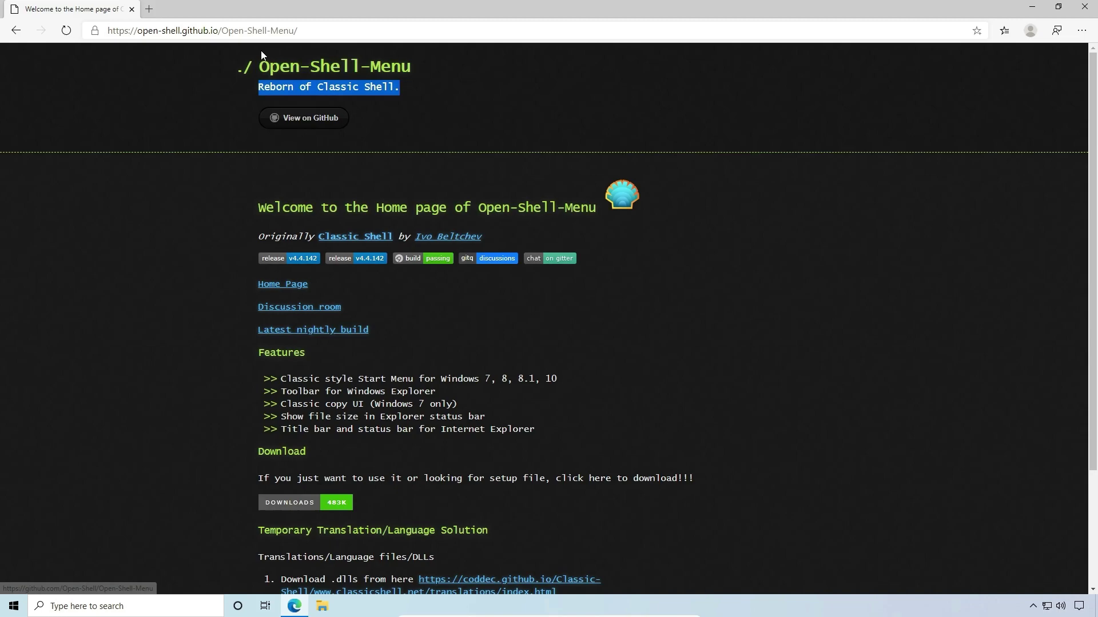
click(297, 32)
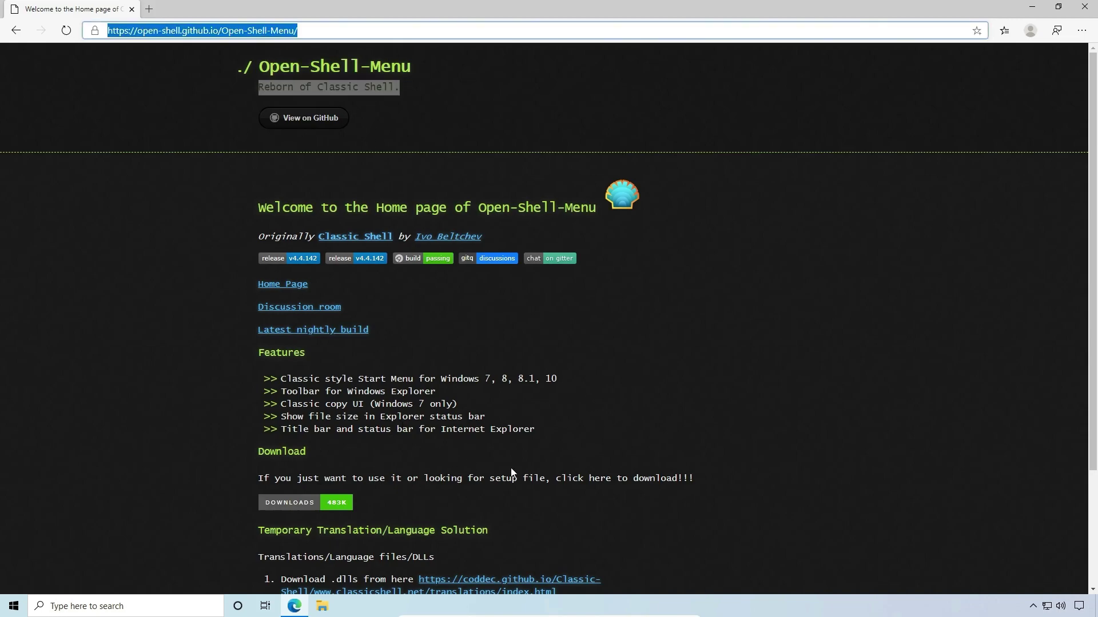
Go to the Open-Shell releases page and download OpenShellSetup_4_4_142.exe from release 4.4.142
click(280, 508)
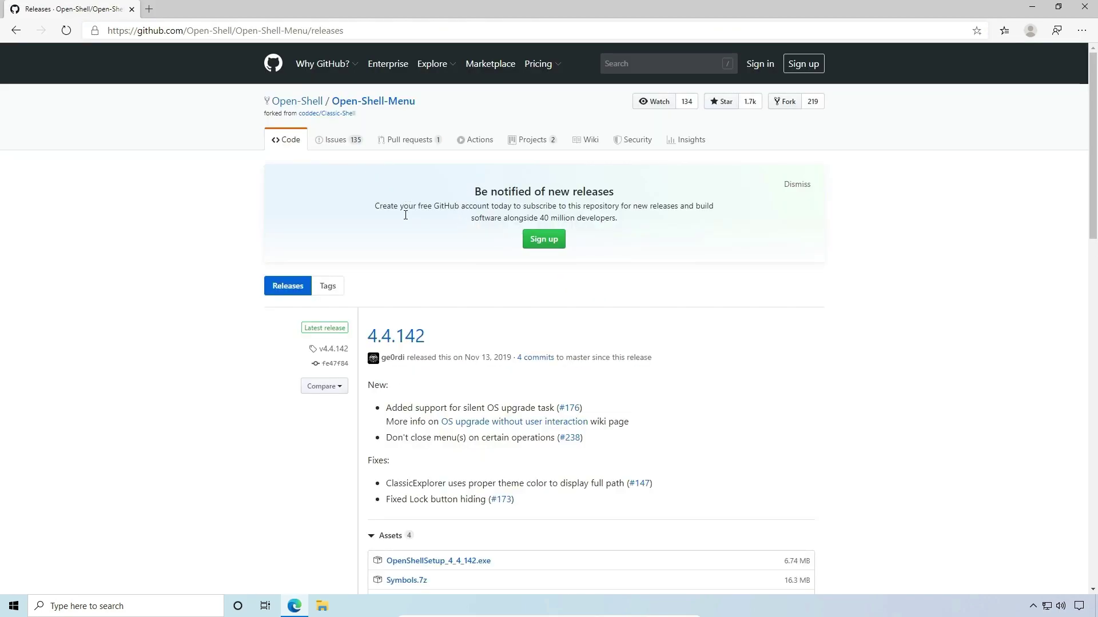
scroll(743, 351, down, 3)
scroll(715, 343, up, 3)
scroll(680, 369, down, 5)
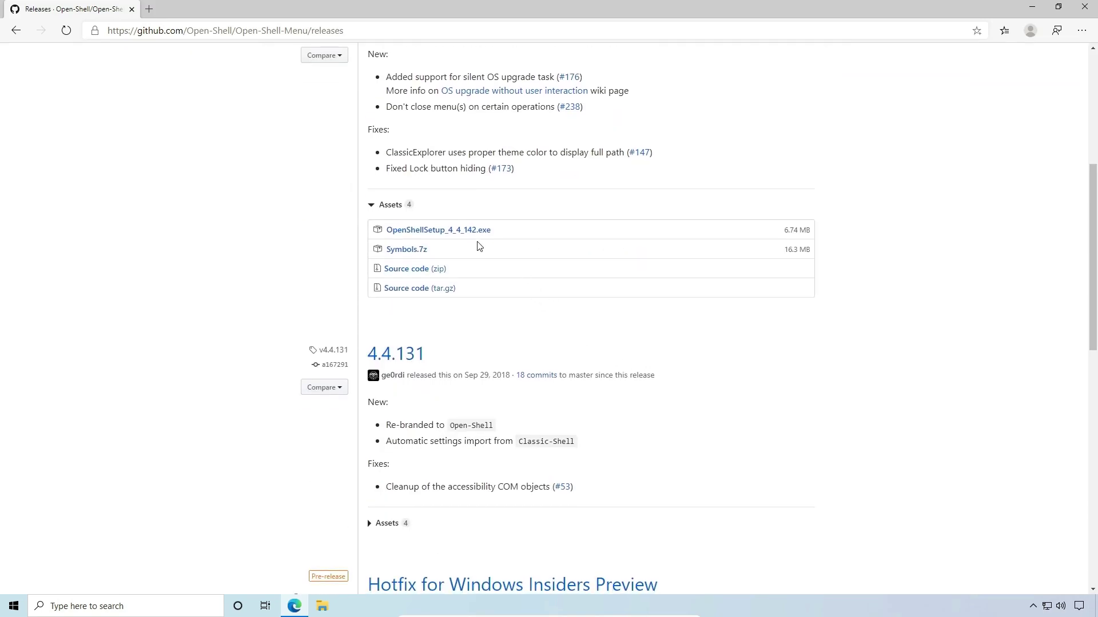
scroll(754, 237, up, 4)
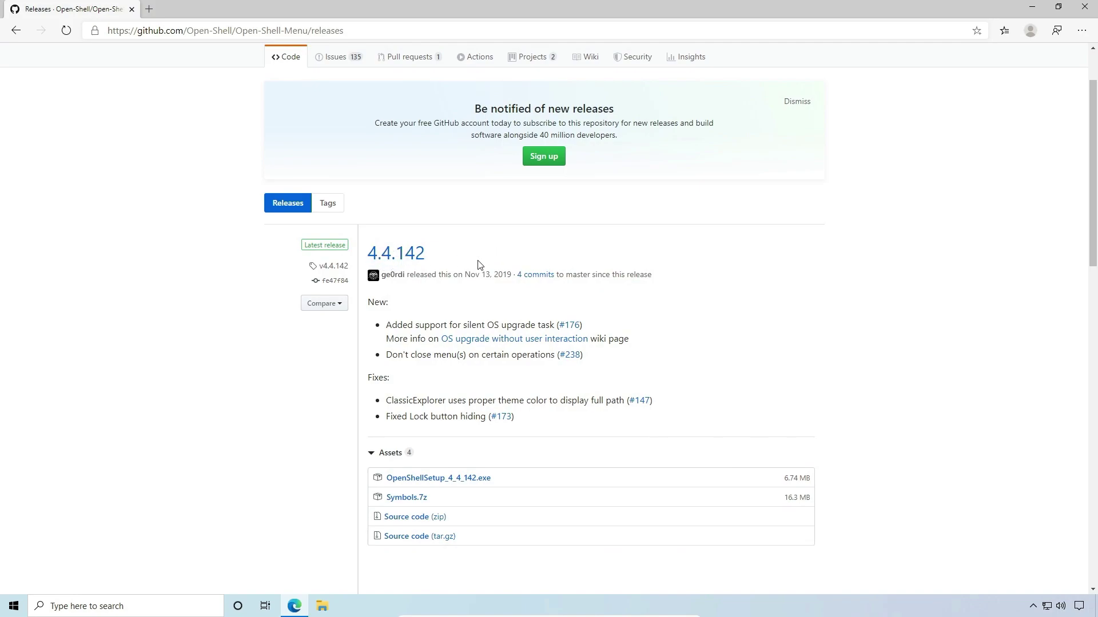
click(450, 479)
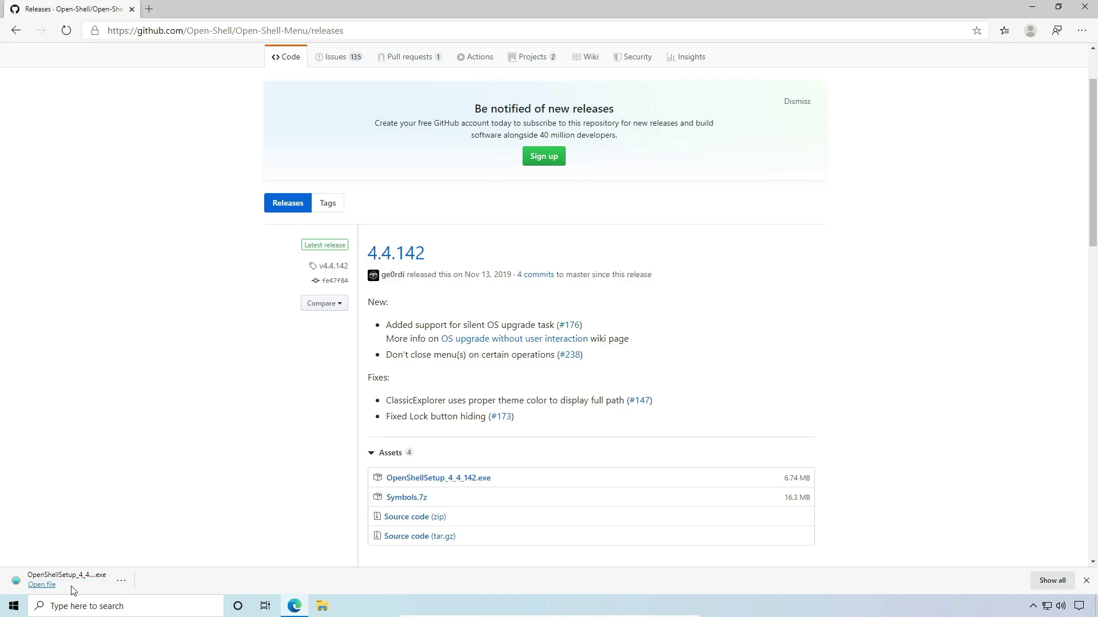
Run OpenShellSetup_4_4_142.exe, accept the licence, install with default features, and finish setup
click(71, 586)
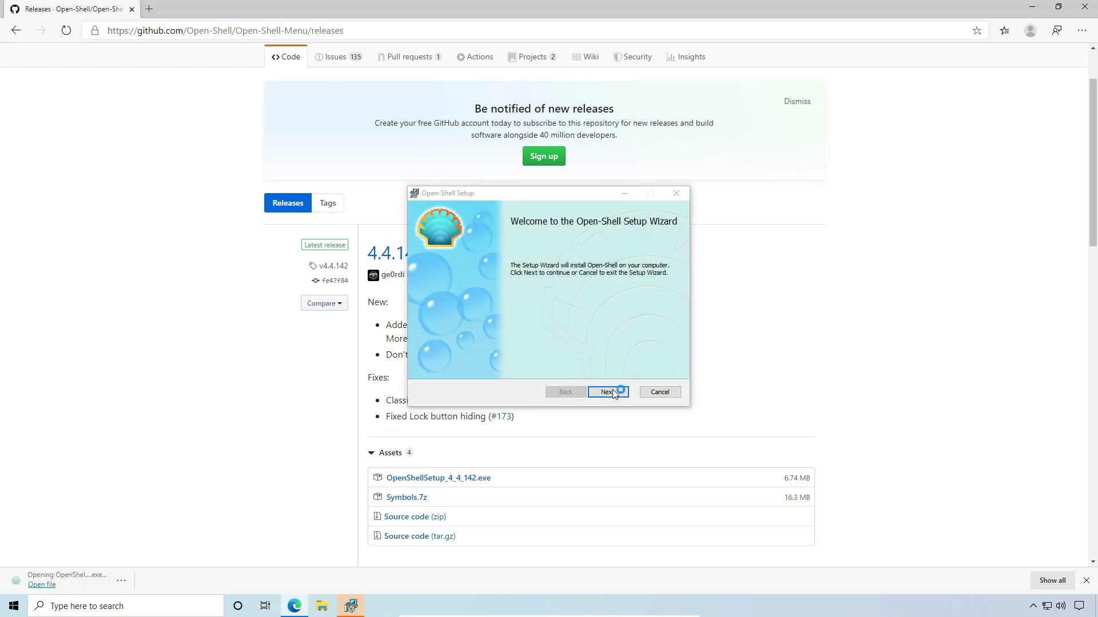
click(608, 392)
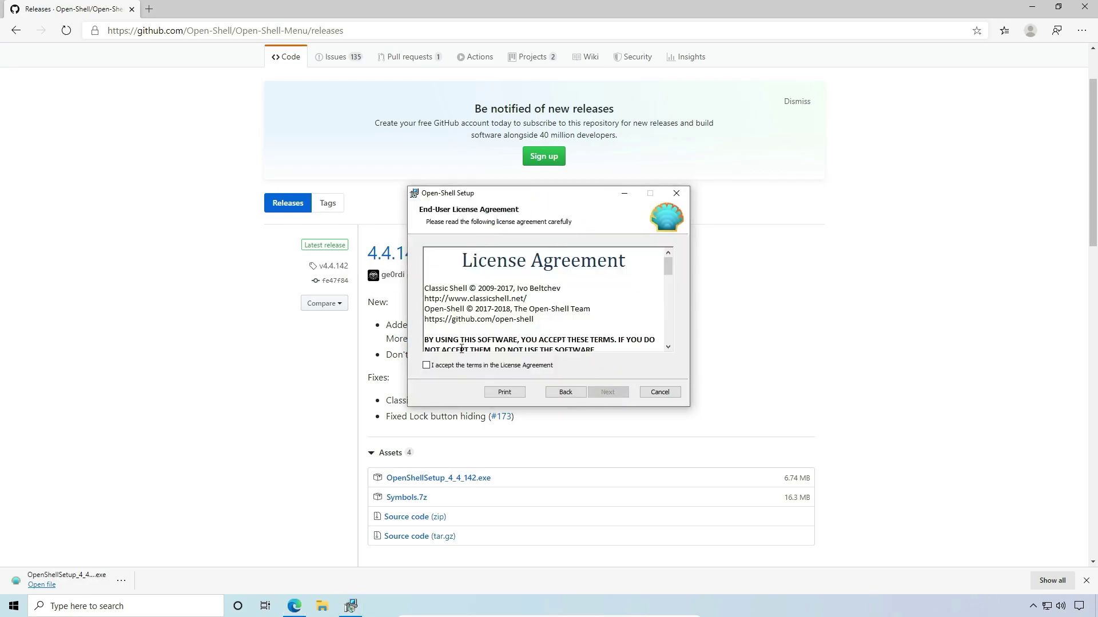
click(453, 365)
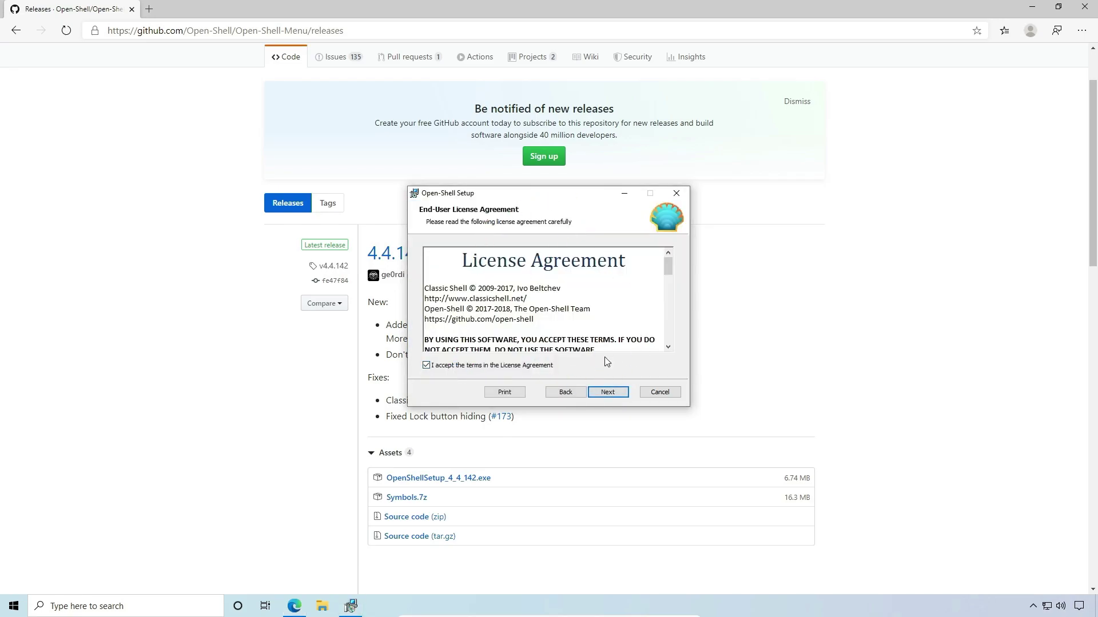
click(608, 392)
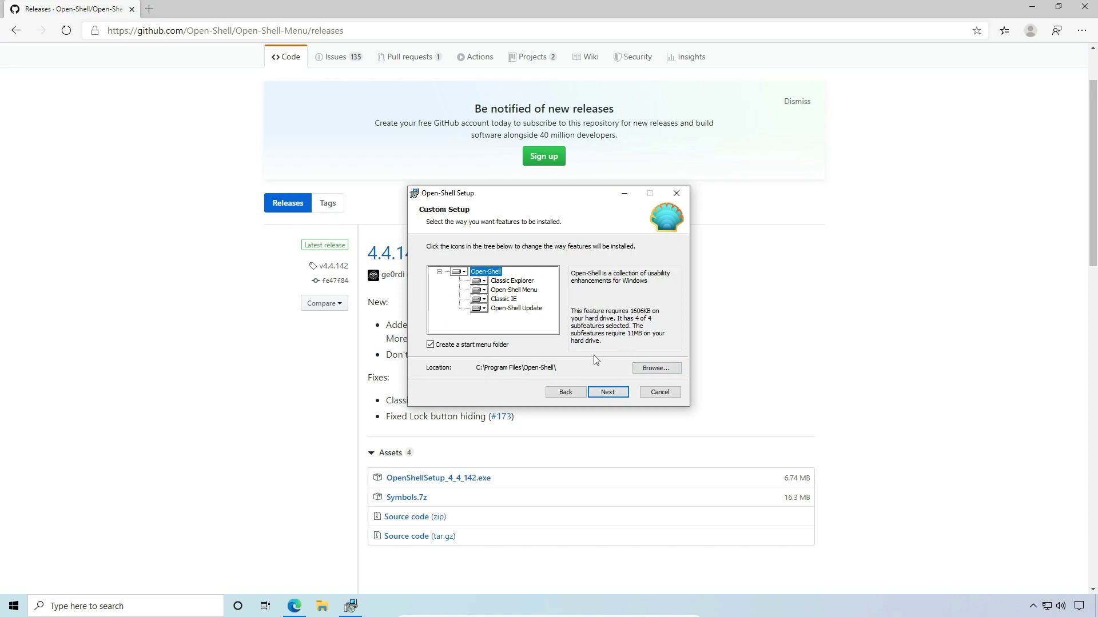
click(612, 393)
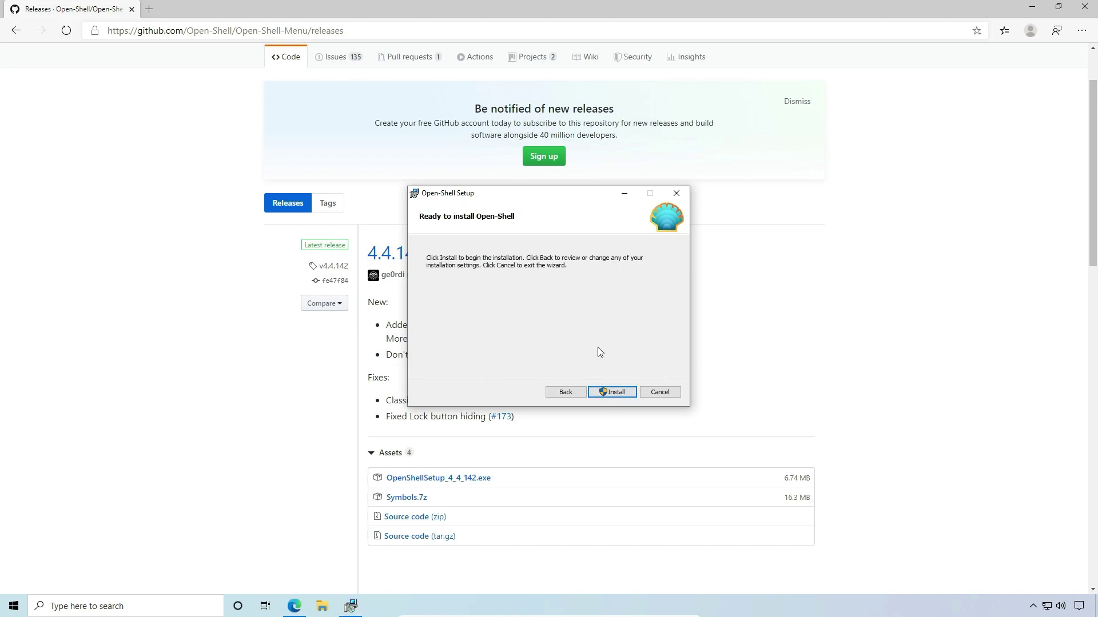
click(606, 393)
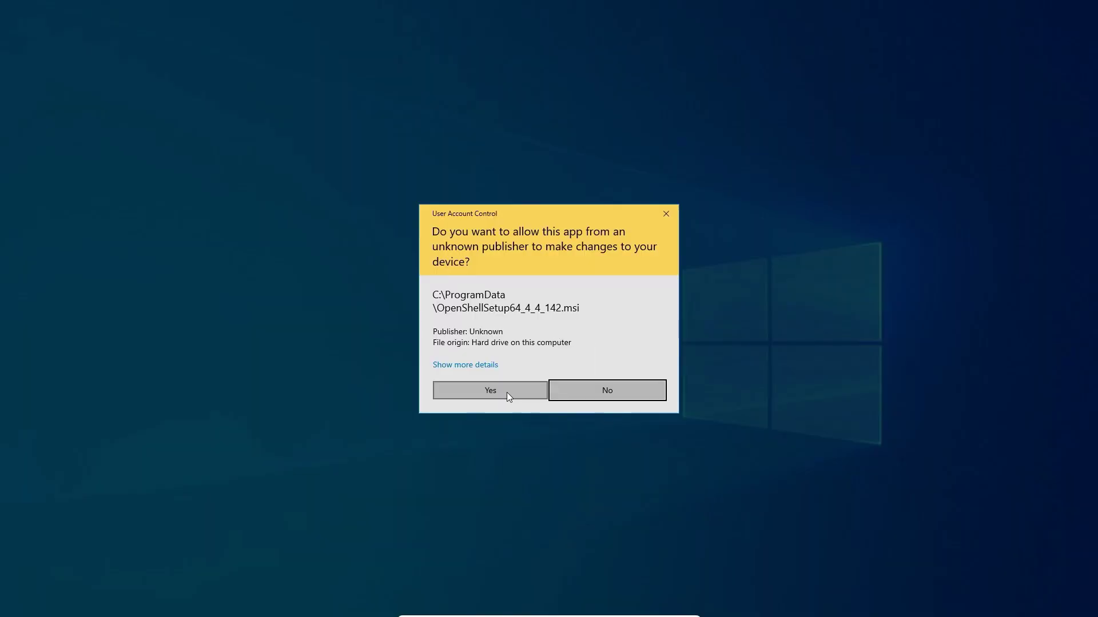
click(506, 392)
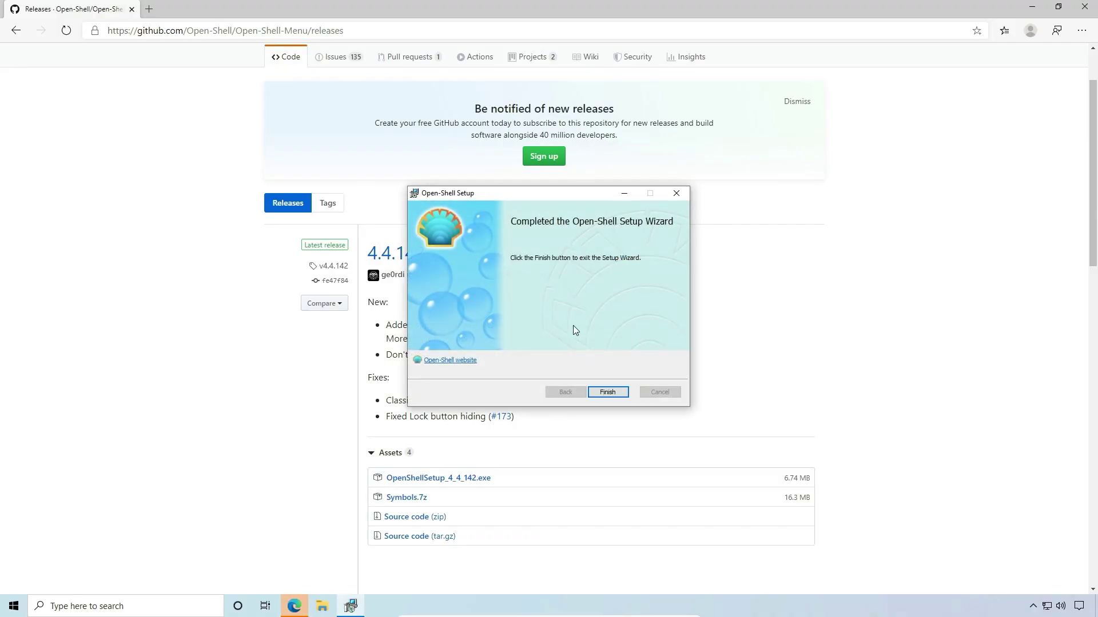
click(616, 395)
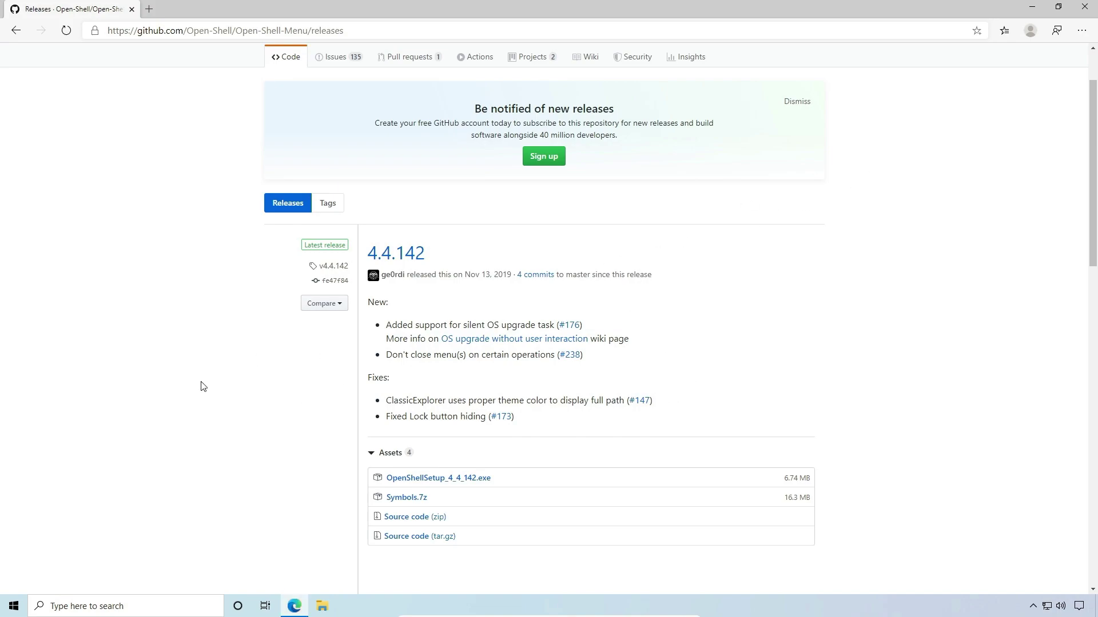
Open Open-Shell Menu settings, confirm Metro as the skin, and return to the Windows 7 style choices
click(13, 606)
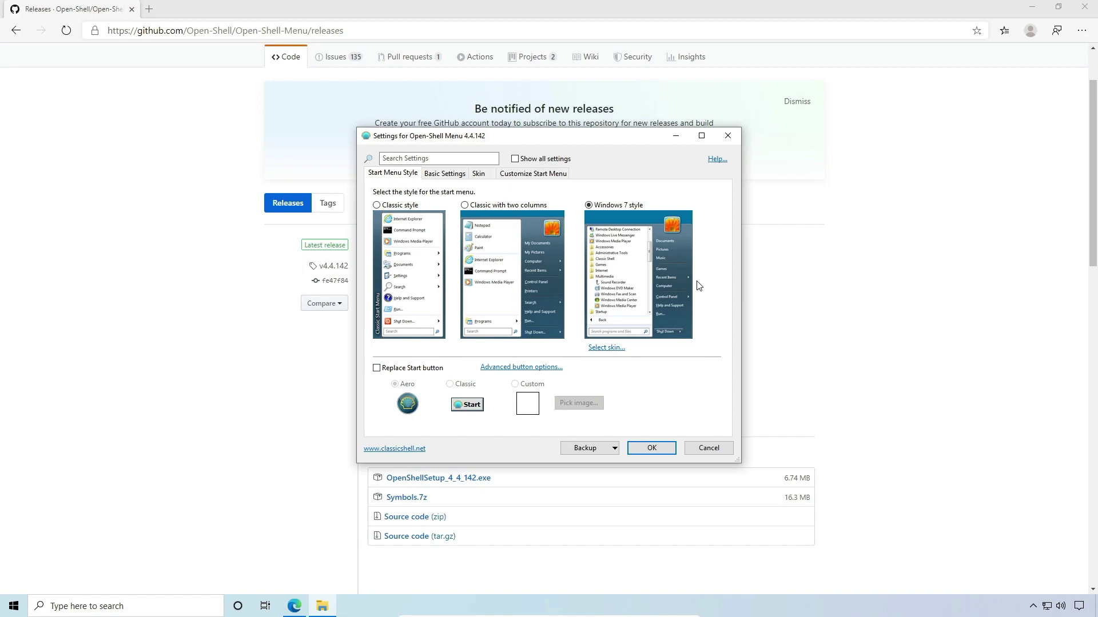
click(611, 349)
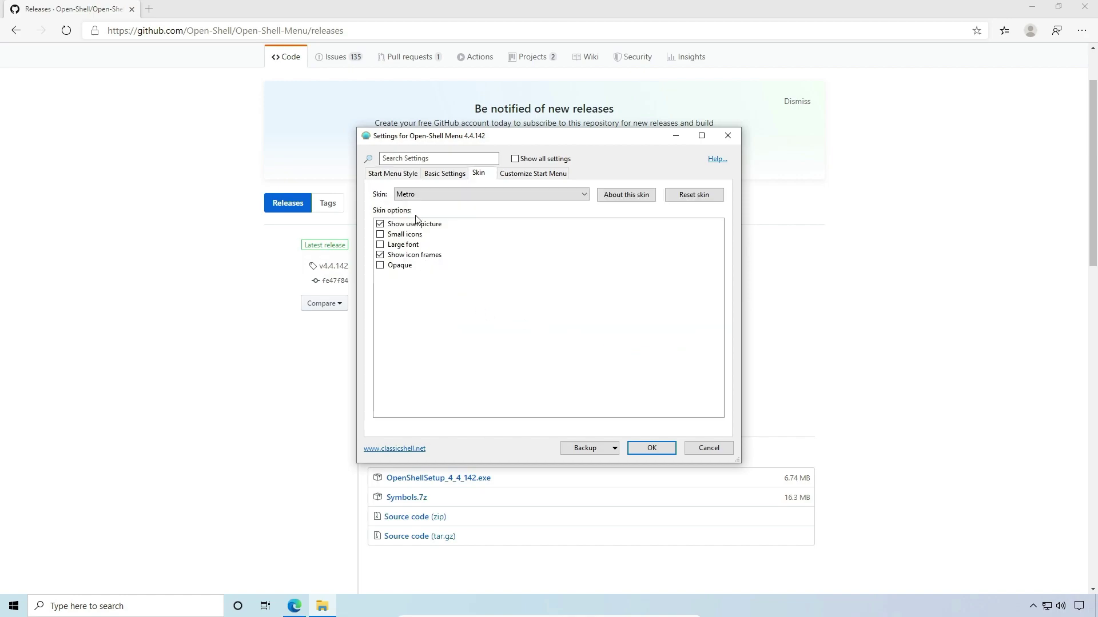
click(459, 199)
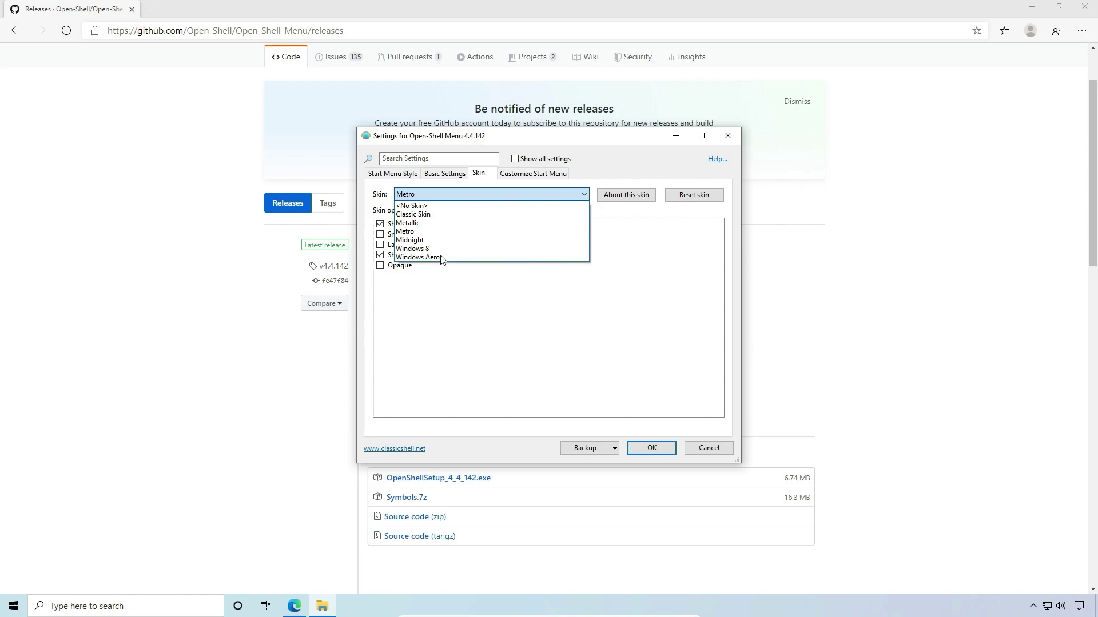
click(540, 183)
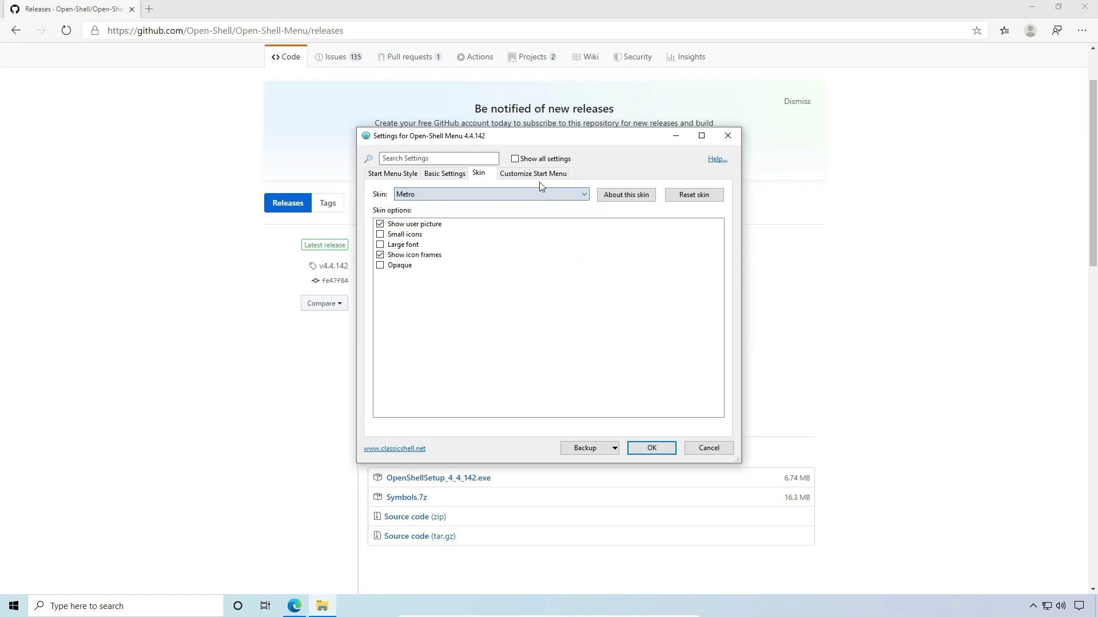
click(392, 173)
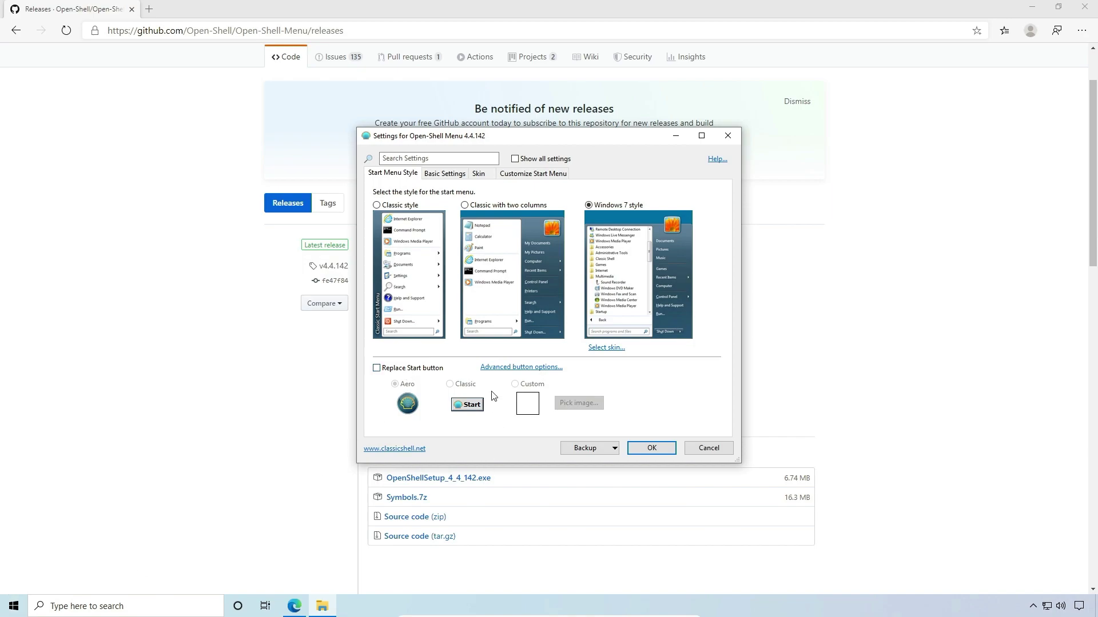
Browse the Basic Settings list, then return to the Metro skin options
click(449, 174)
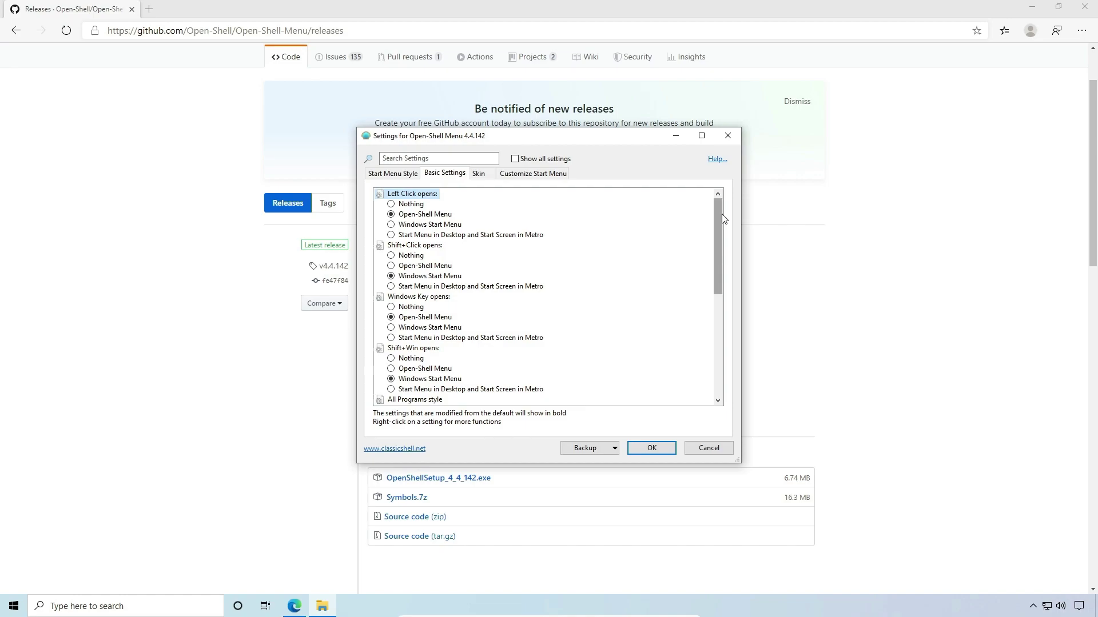
drag(721, 217, 688, 213)
click(479, 175)
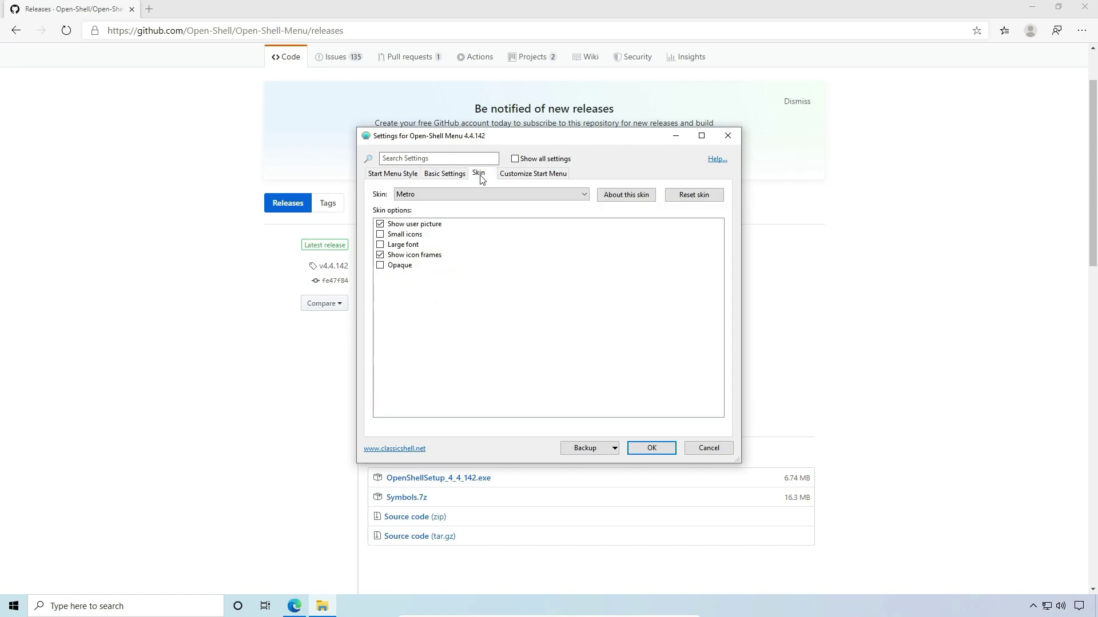
Scroll through the Customize Start Menu items, then go back to the Start Menu Style choices
click(534, 177)
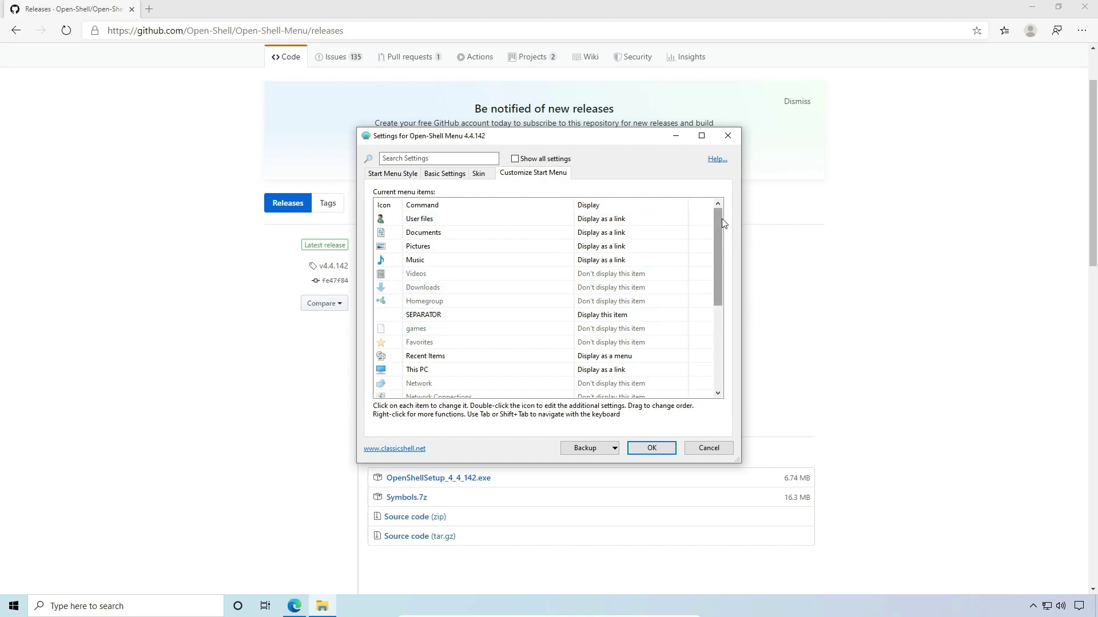
drag(722, 220, 727, 321)
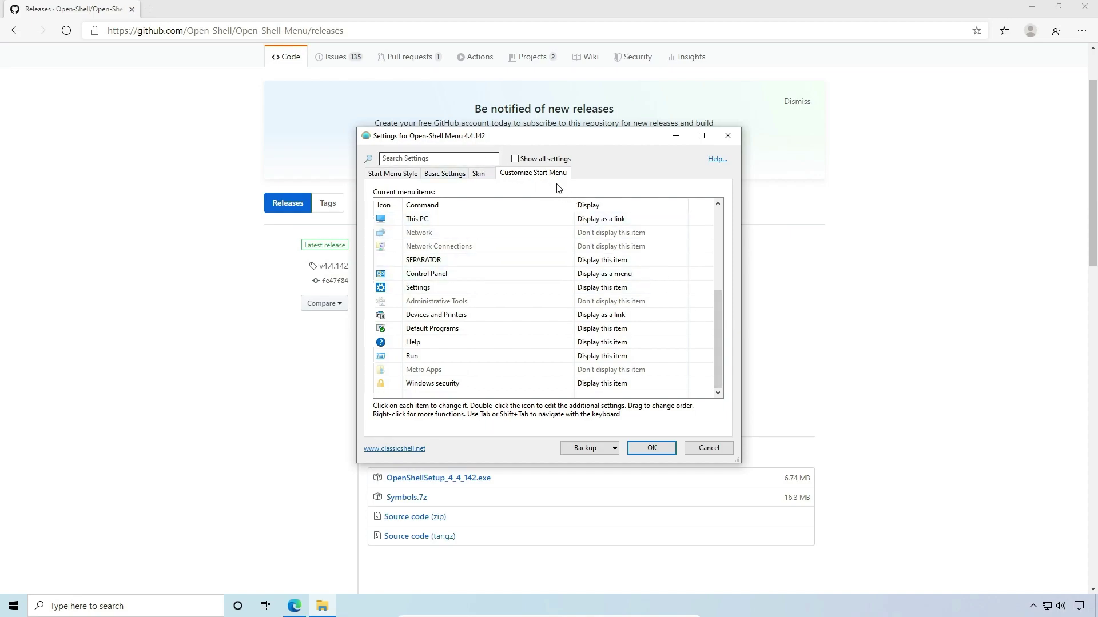
click(394, 173)
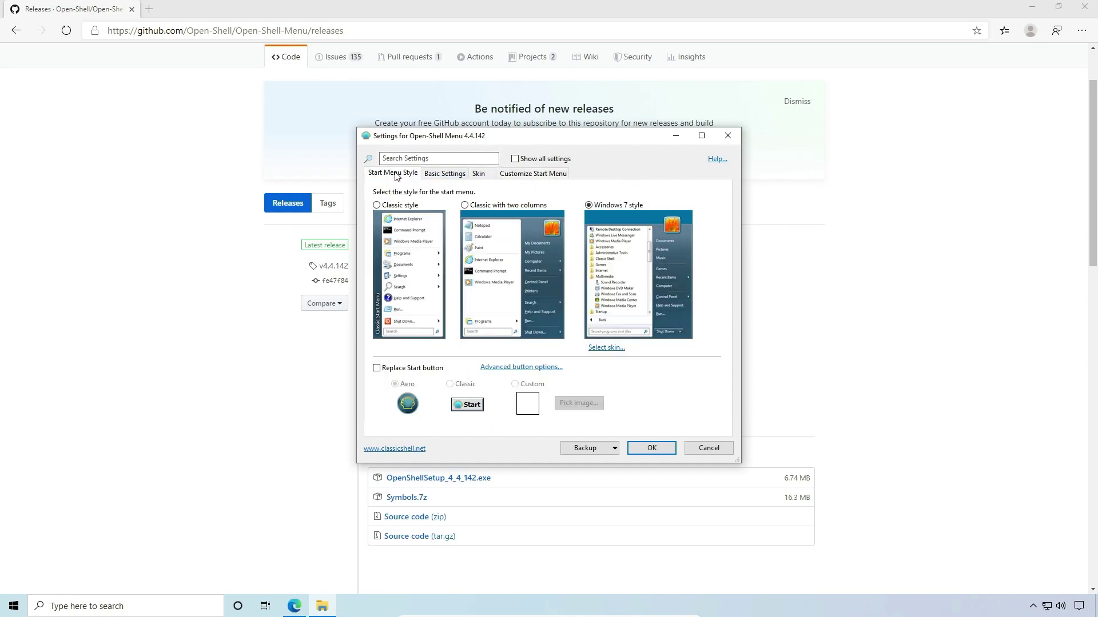
Apply the settings with OK and open the new Windows 7-style Start menu at Control Panel
click(652, 448)
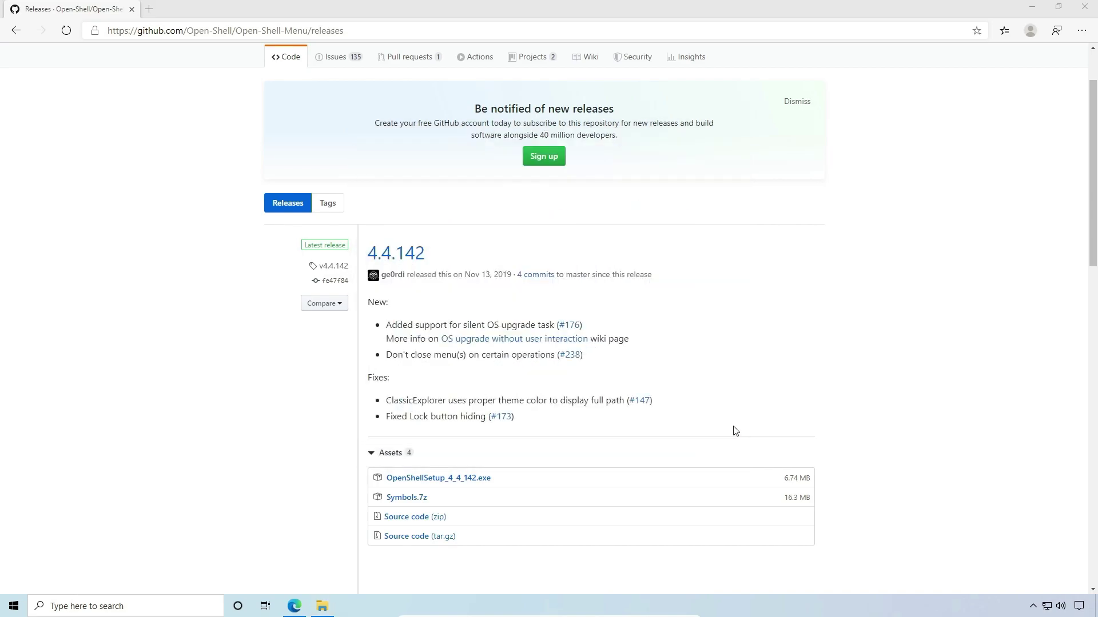
click(12, 607)
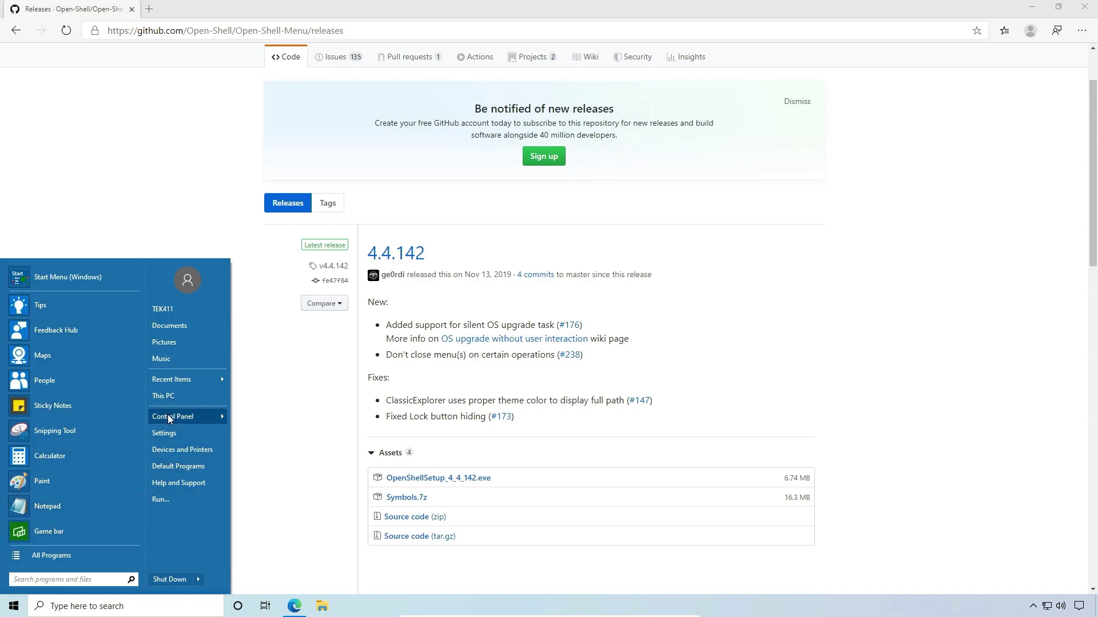
mouse_move(168, 417)
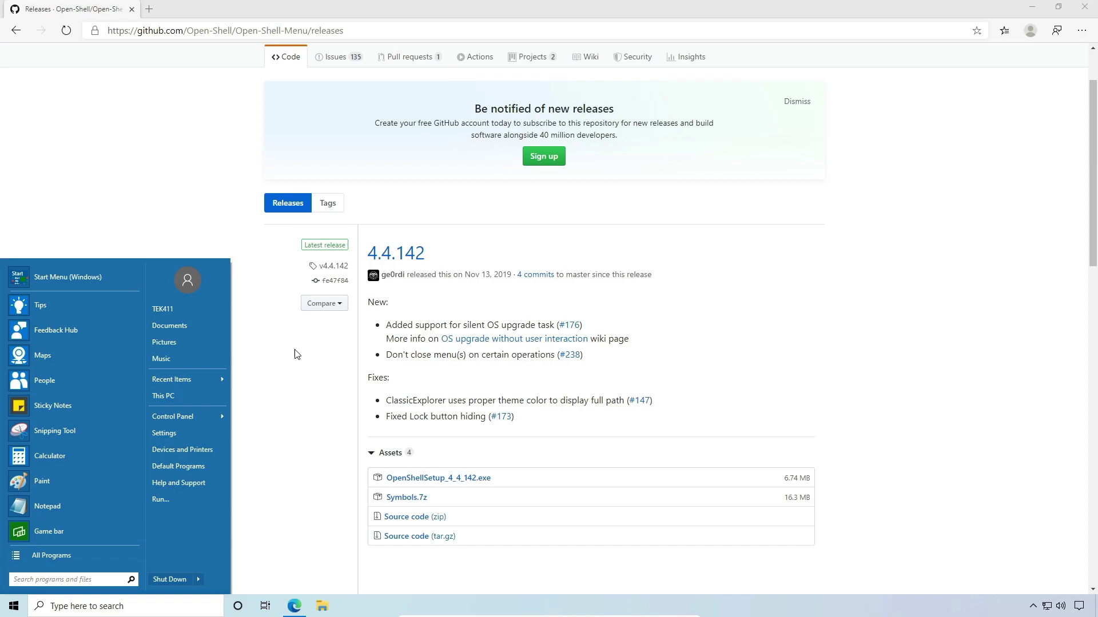
Close the Start menu and show the bare desktop with Win+D
click(219, 222)
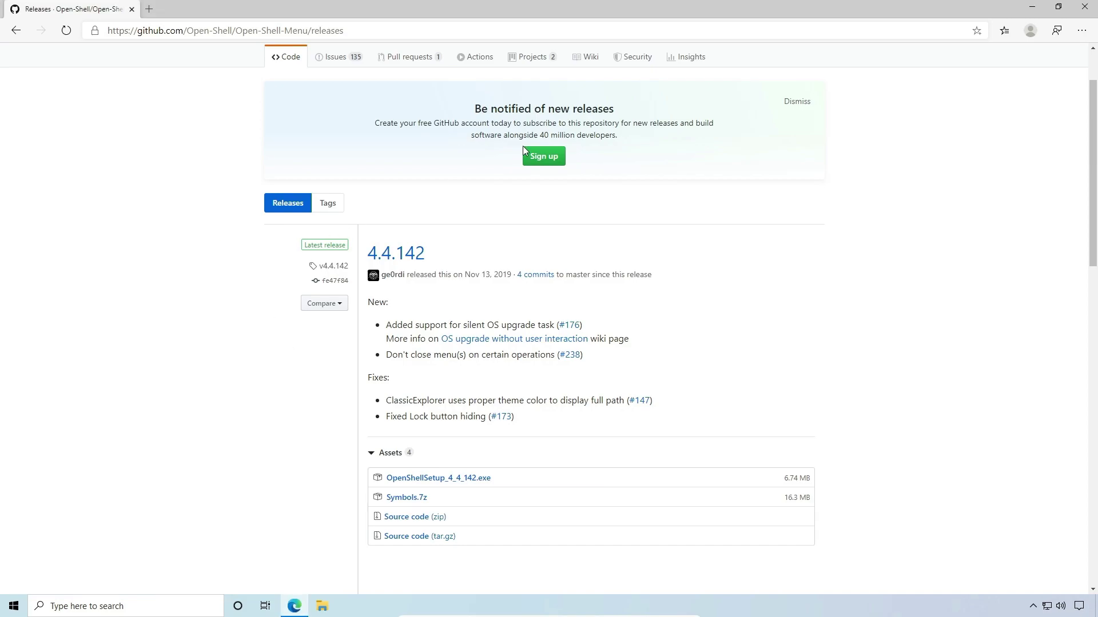
key(super+d)
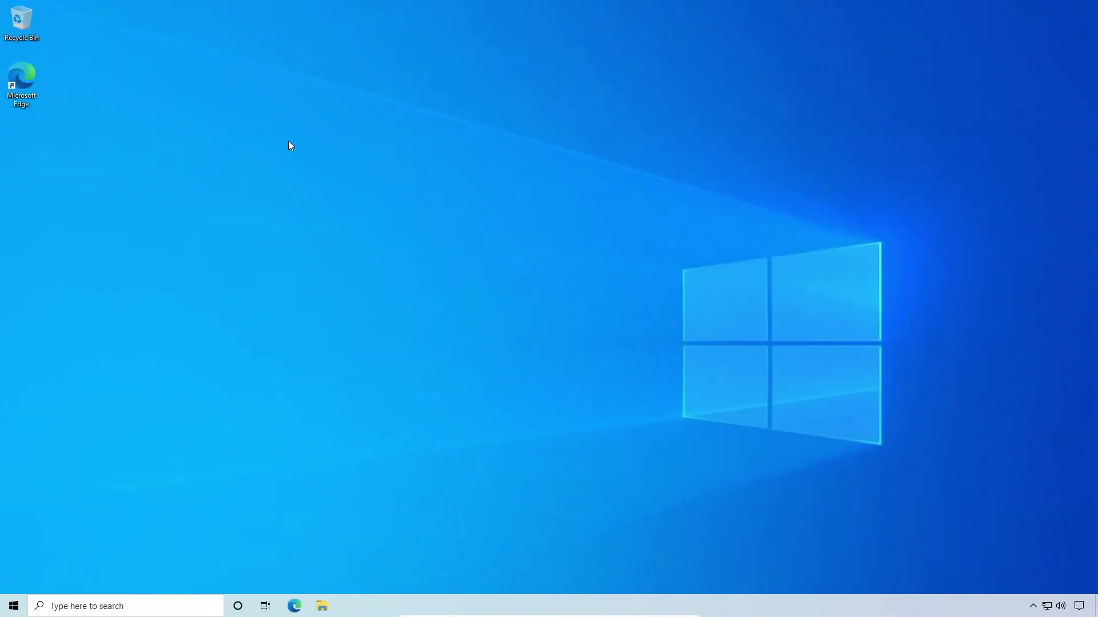